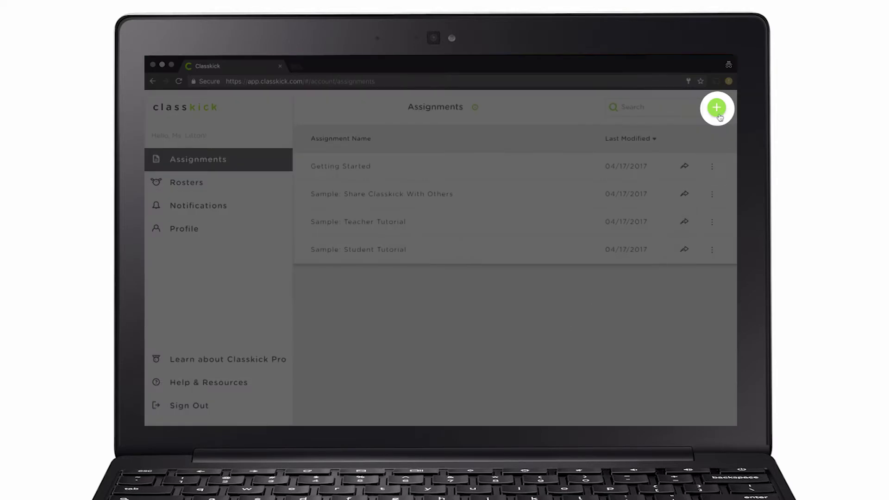
Create a blank assignment 'Scientists Classify' with a description about classifying backyard habitat samples.
click(718, 111)
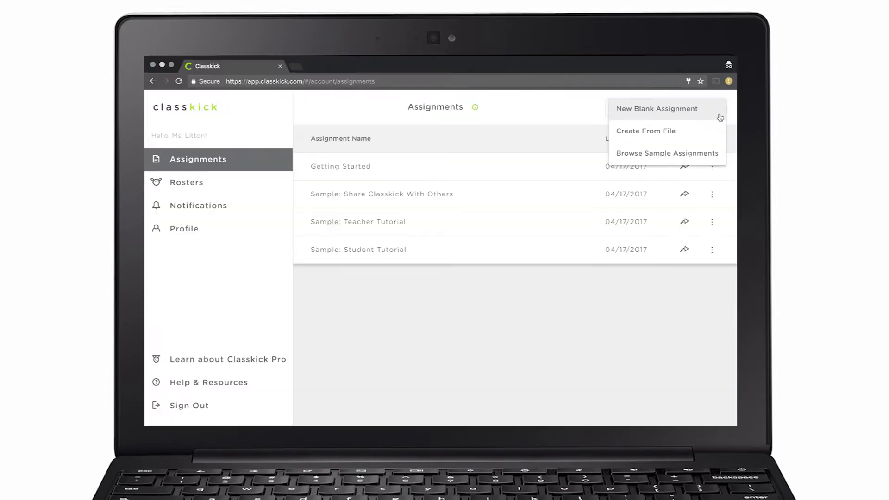
click(720, 117)
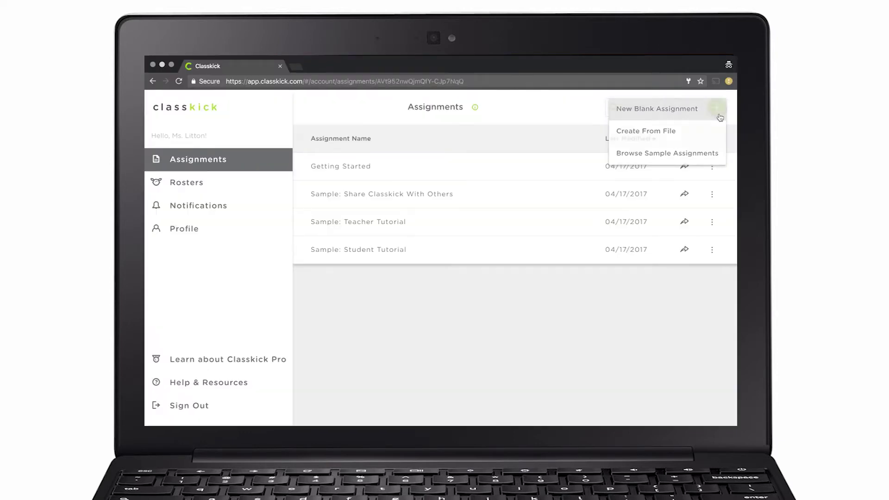
text(Scien)
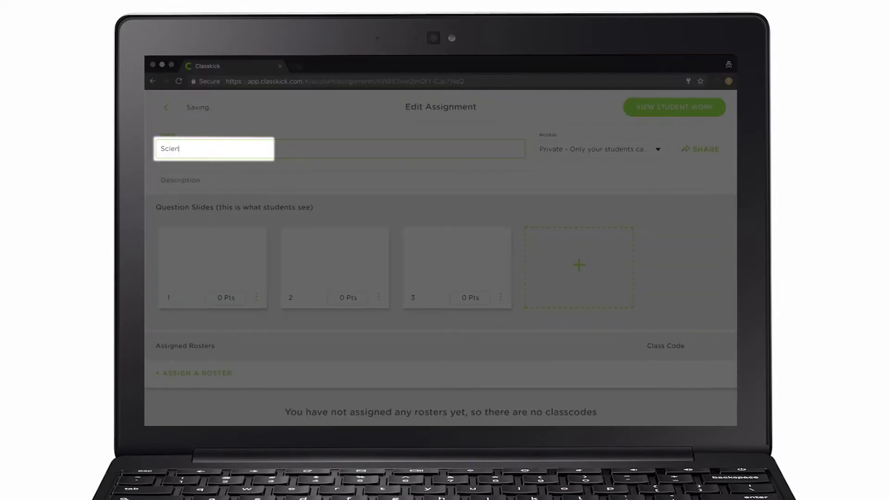
text(tists Classify)
click(405, 180)
text(Students will be asked to g)
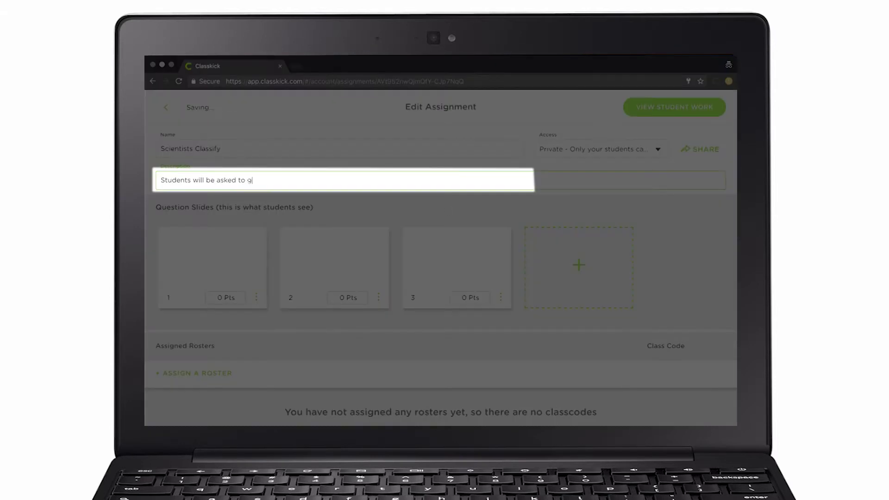
text(ather and classify samples from their backyard habitat to compare to two other habitats.)
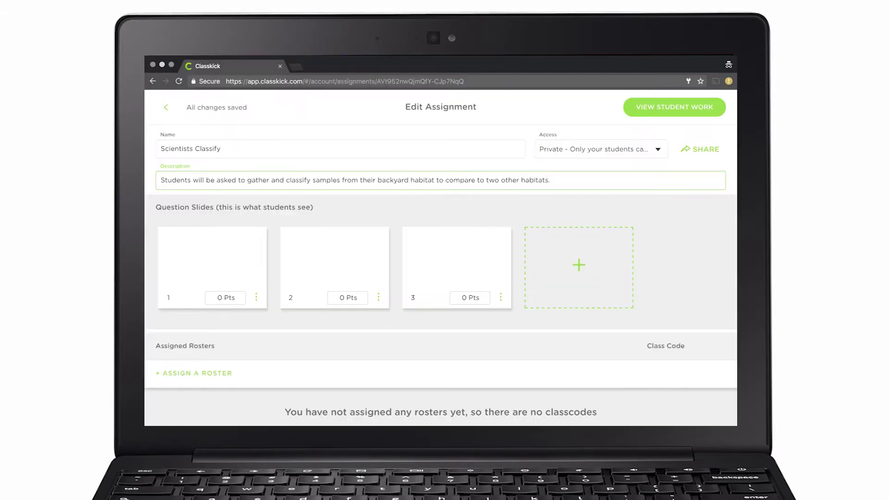
click(214, 258)
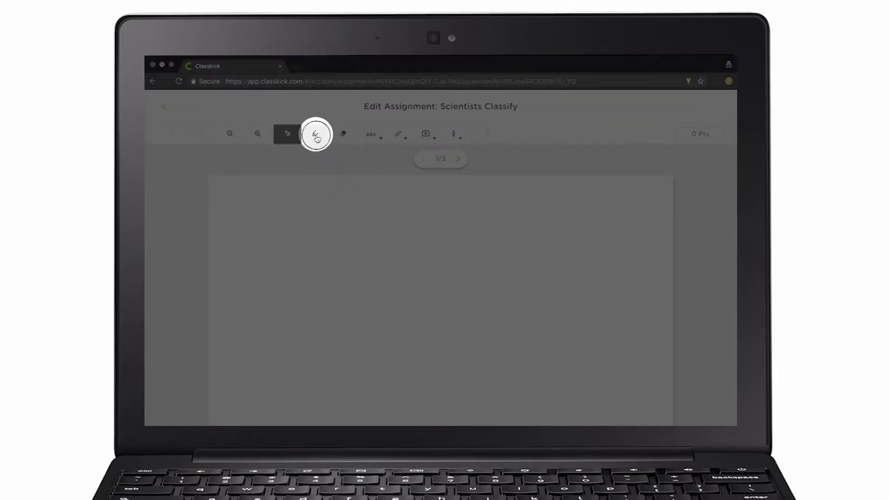
Handwrite 'Nature' in green near the top of slide 1.
click(315, 133)
mouse_move(266, 244)
mouse_down()
mouse_move(292, 203)
mouse_move(327, 243)
mouse_up()
mouse_move(341, 208)
mouse_down()
mouse_move(353, 243)
mouse_move(389, 242)
mouse_up()
mouse_move(399, 241)
mouse_down()
mouse_move(415, 224)
mouse_move(432, 236)
mouse_up()
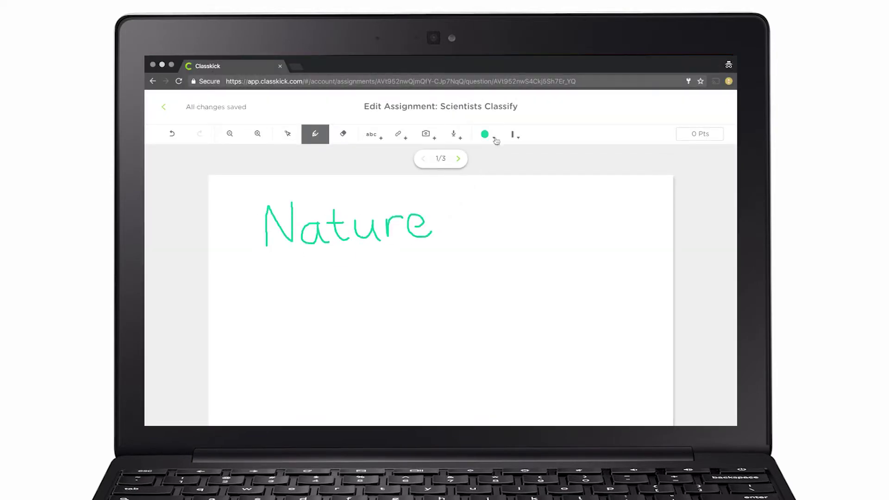
Handwrite 'Log' beside it in a thinner line, then erase the stray stroke.
click(512, 134)
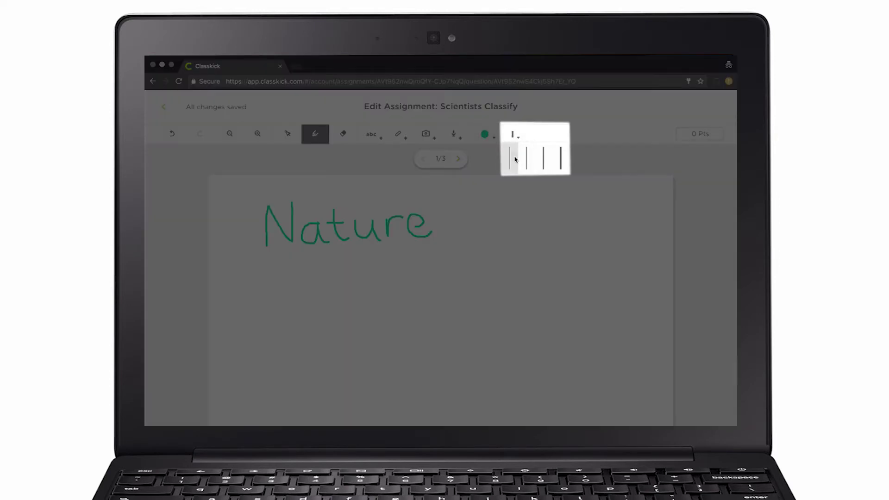
click(510, 157)
mouse_move(496, 202)
mouse_down()
mouse_move(532, 232)
mouse_move(570, 222)
mouse_up()
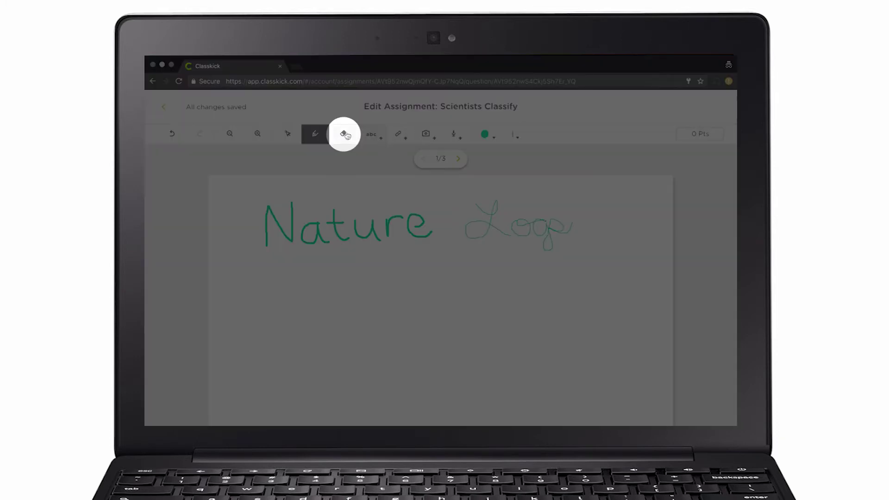
click(343, 133)
click(556, 214)
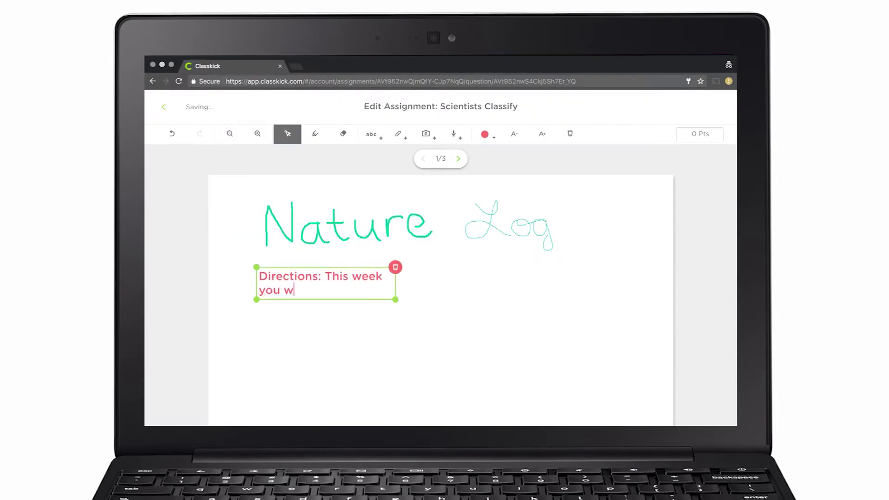
text(u will gather and classify samples from your backyard habitat.)
Make the backyard habitat samples directions sentence larger and black.
mouse_move(396, 300)
mouse_down()
mouse_move(652, 329)
mouse_move(345, 289)
mouse_move(325, 278)
mouse_up()
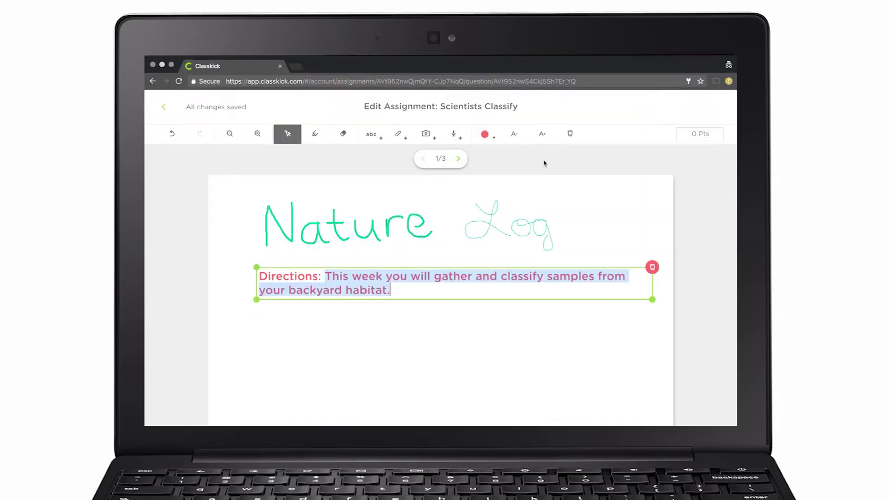
click(542, 136)
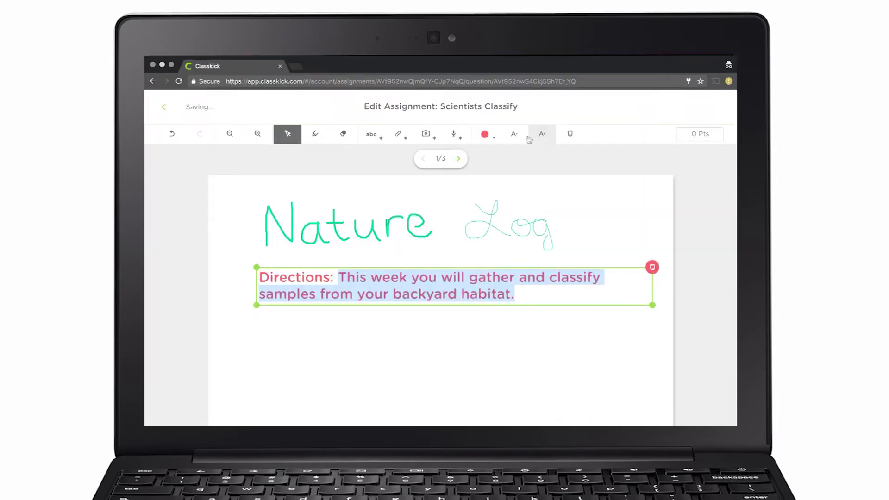
click(485, 134)
click(497, 173)
click(622, 214)
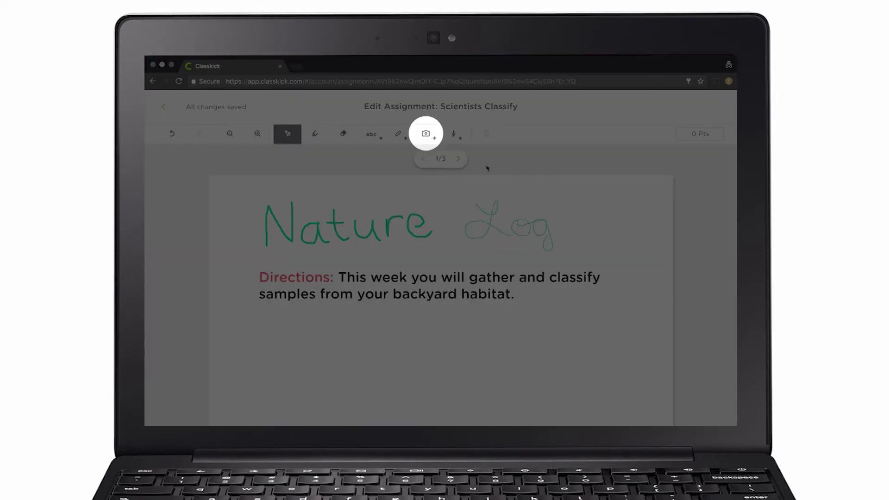
click(427, 134)
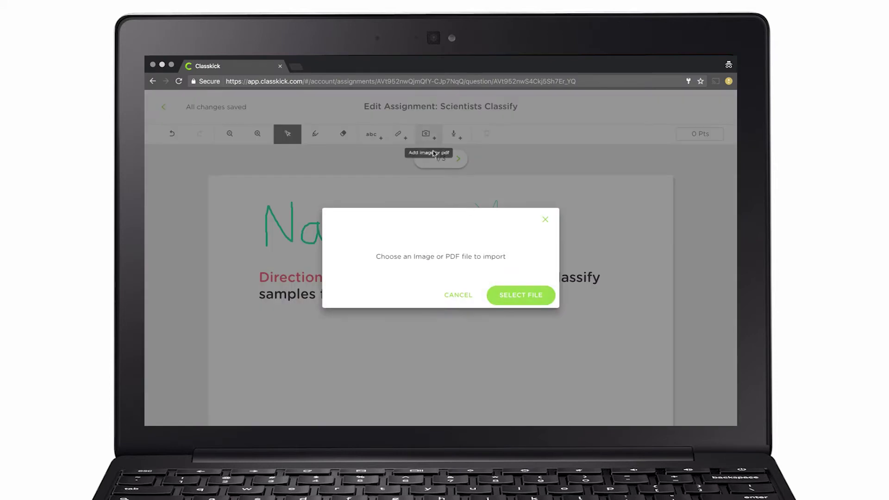
Import the habitat screenshot, shrink it, and place it below the directions.
click(542, 300)
click(420, 106)
click(580, 222)
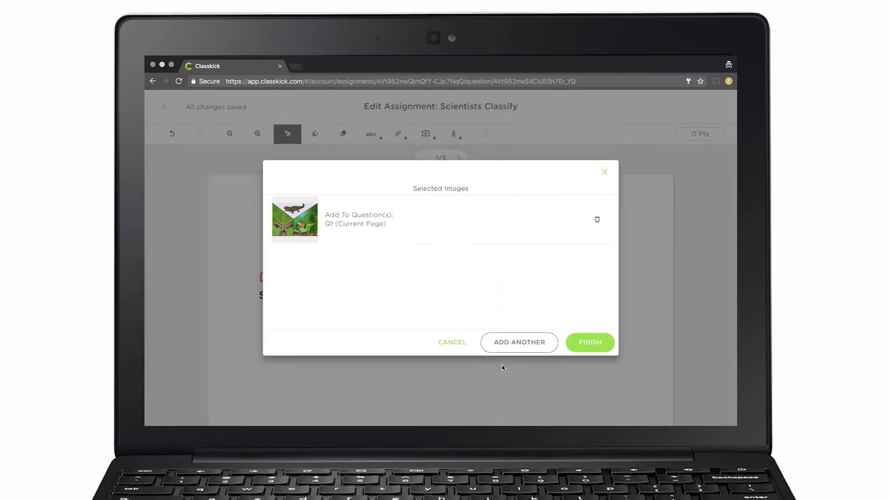
click(596, 342)
drag(242, 199, 427, 333)
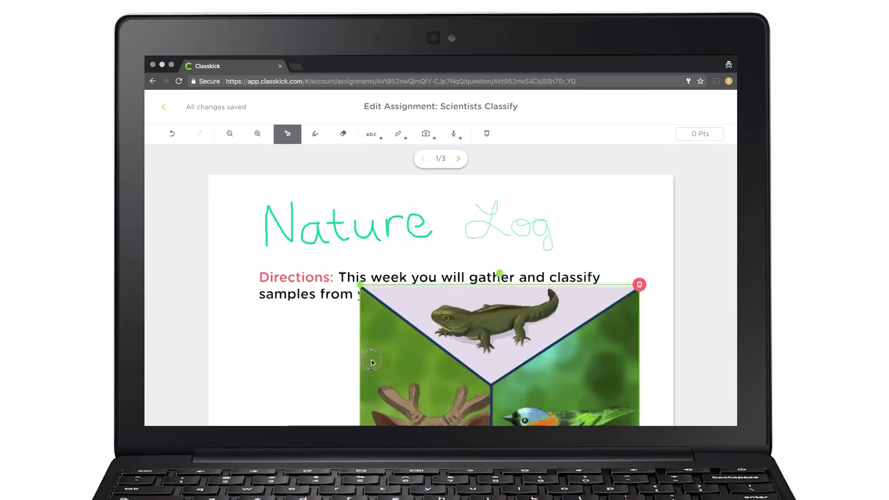
drag(521, 355, 419, 342)
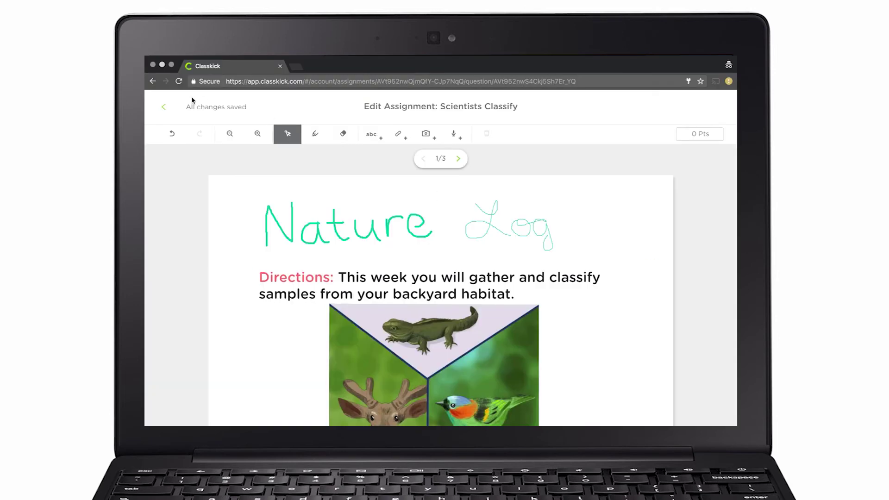
In the assignment overview, add two slides and delete blank slide 2.
click(164, 109)
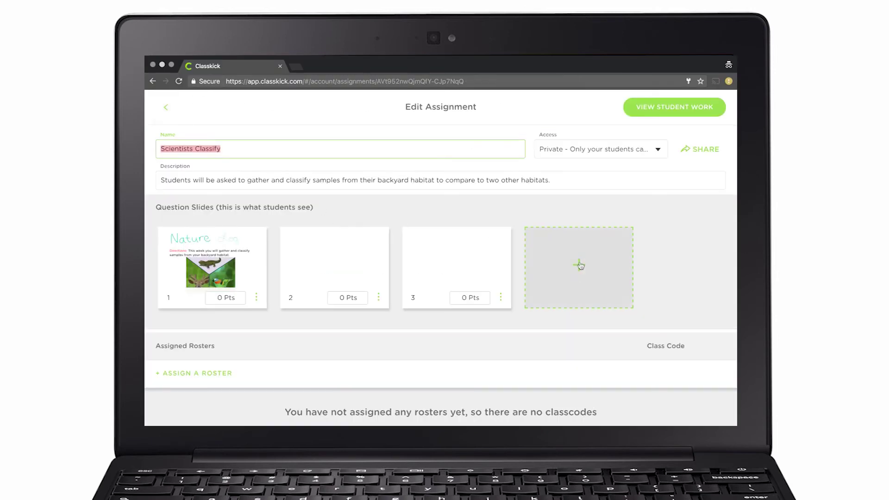
click(579, 265)
click(206, 359)
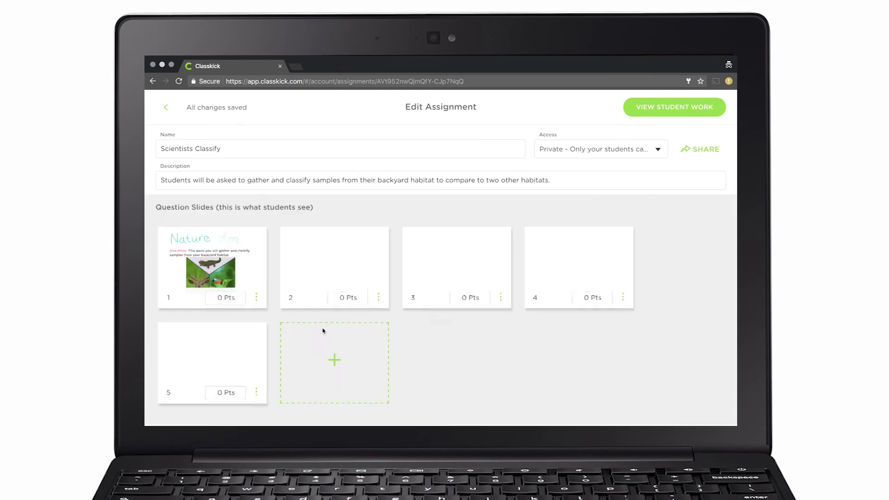
click(378, 297)
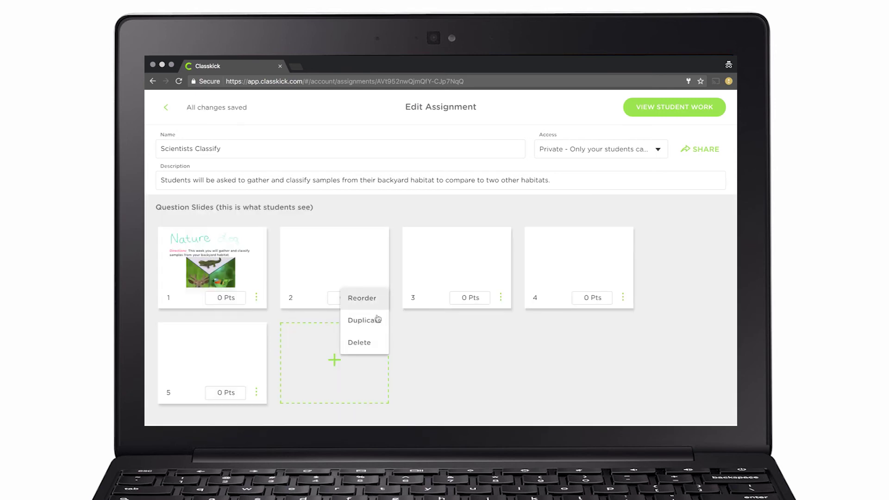
click(361, 342)
Duplicate slide 1 and move the copy to position 5.
click(258, 297)
click(250, 317)
click(383, 300)
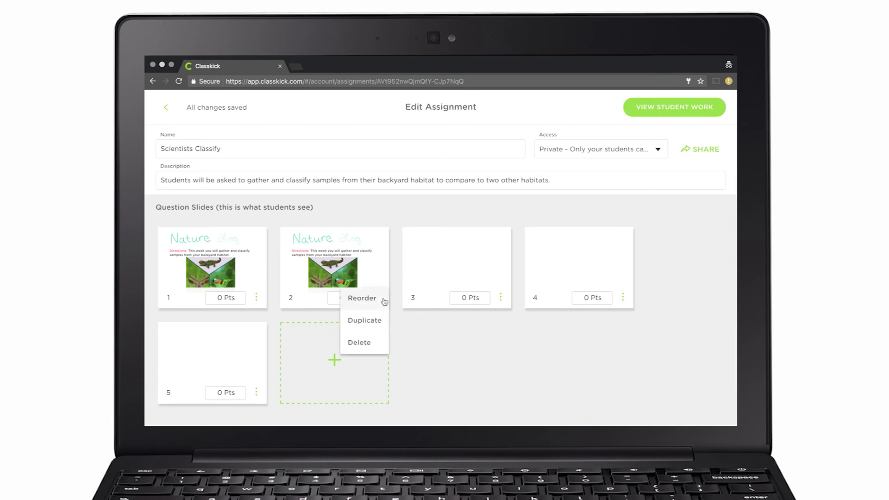
click(440, 312)
click(492, 342)
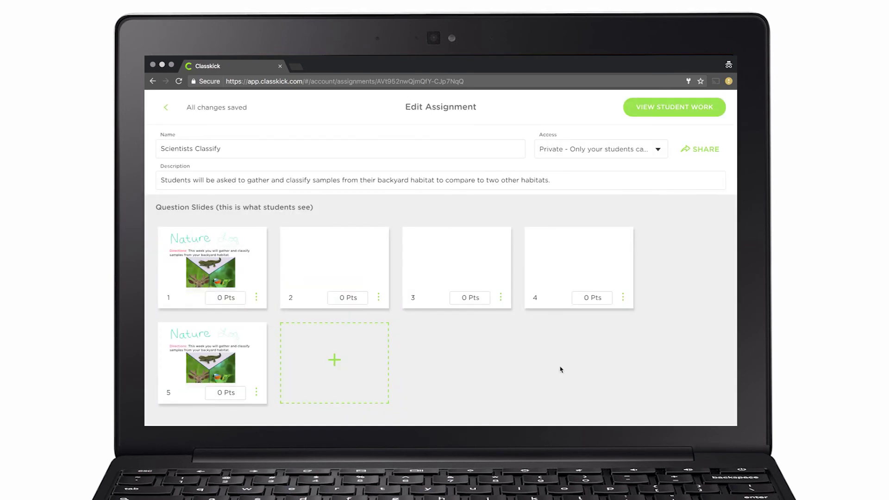
Close the Scientists Classify editor and return to the Assignments list.
click(166, 108)
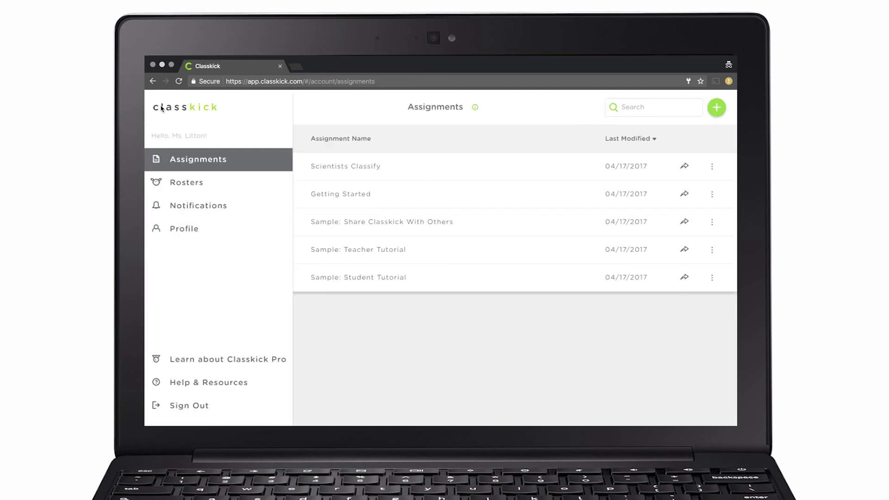